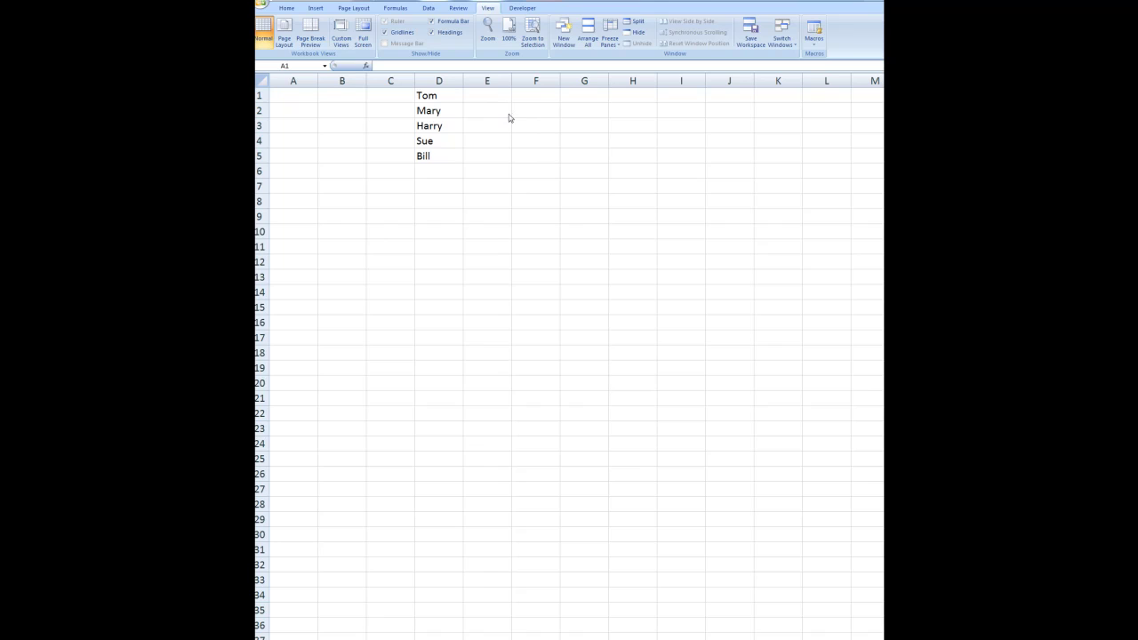
# Give cell A1 a List validation drop-down sourced from all of column D (=$D:$D).
pyautogui.click(290, 95)
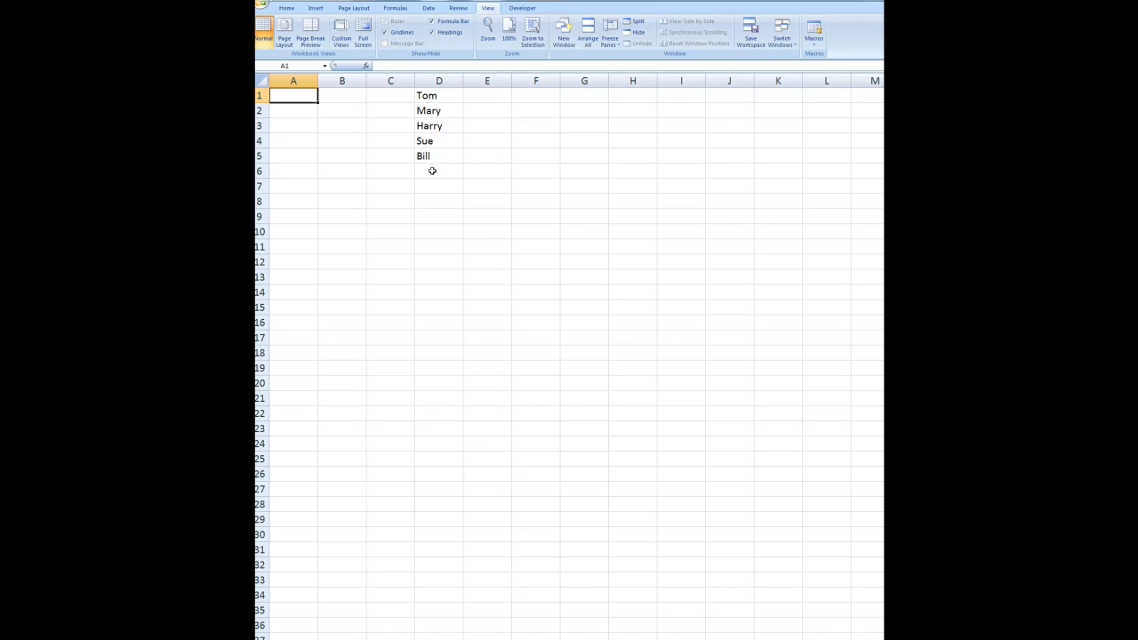
pyautogui.click(430, 9)
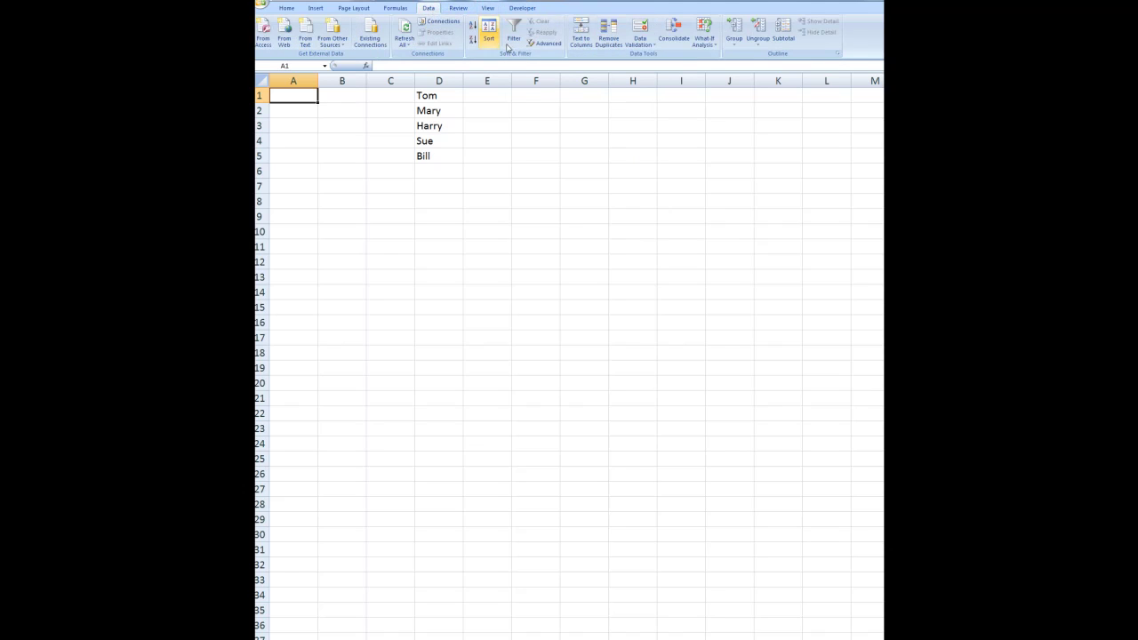
pyautogui.click(636, 29)
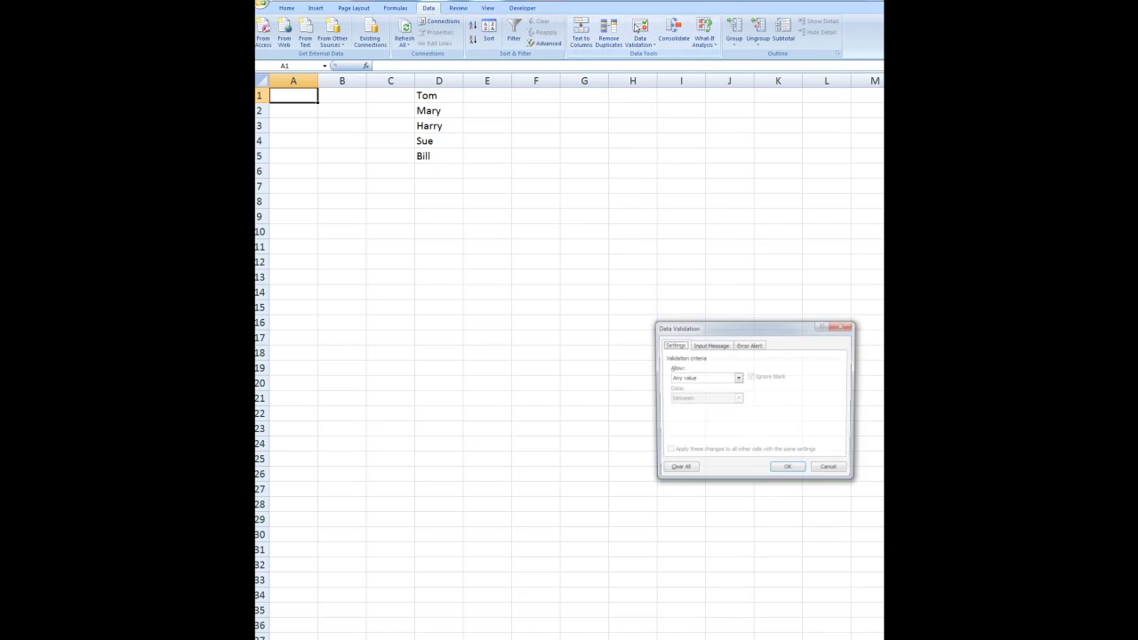
pyautogui.click(738, 379)
pyautogui.click(703, 407)
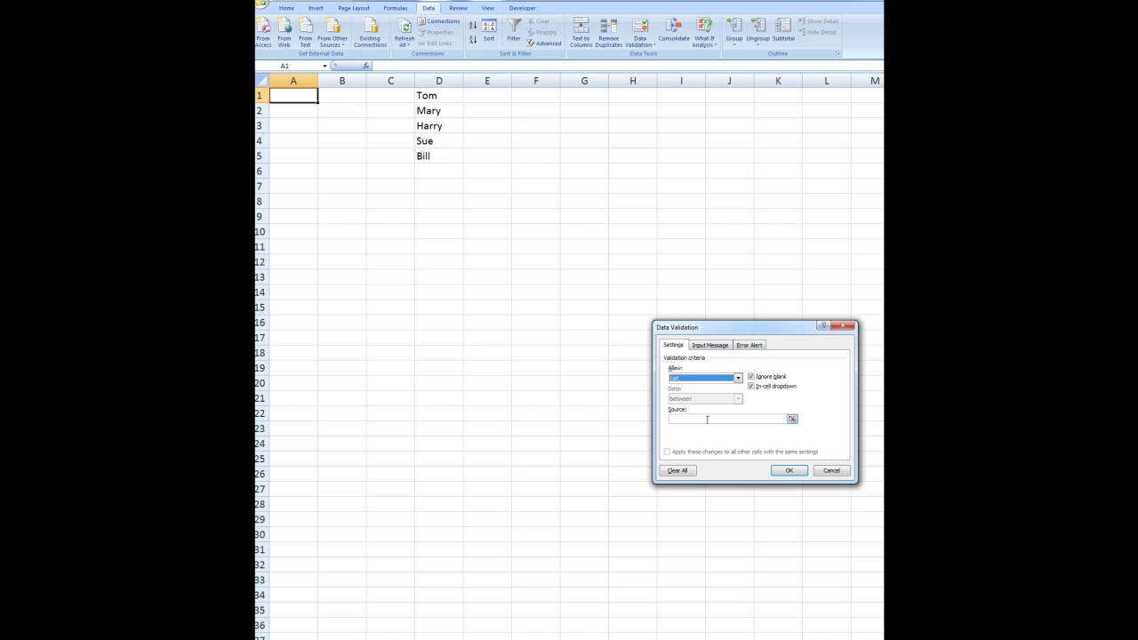
pyautogui.click(705, 420)
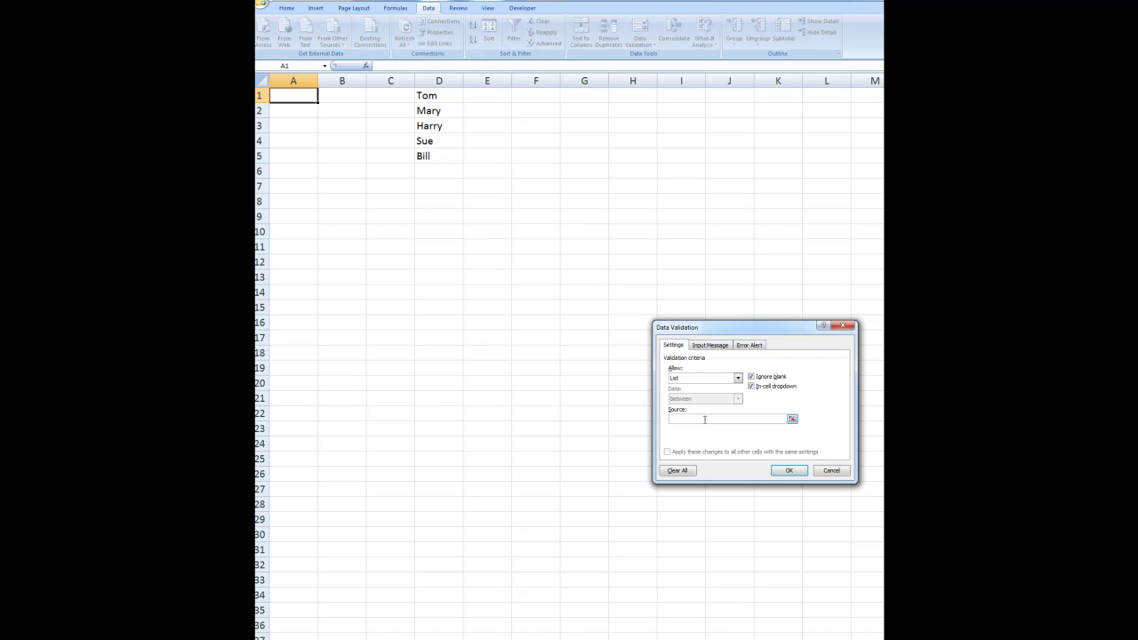
pyautogui.click(438, 80)
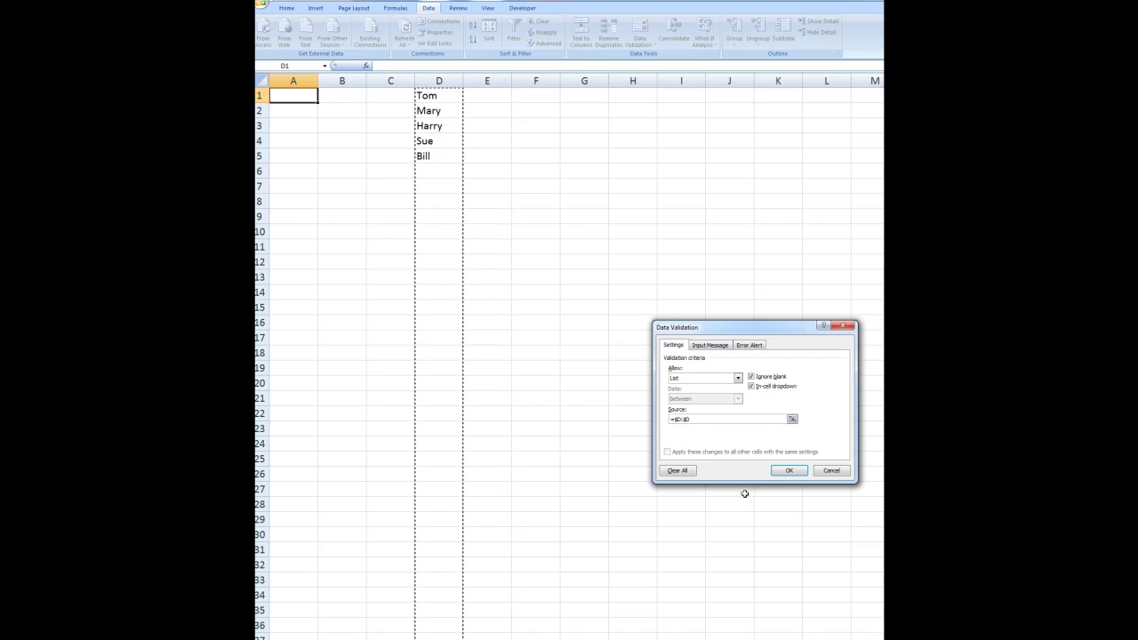
pyautogui.click(788, 470)
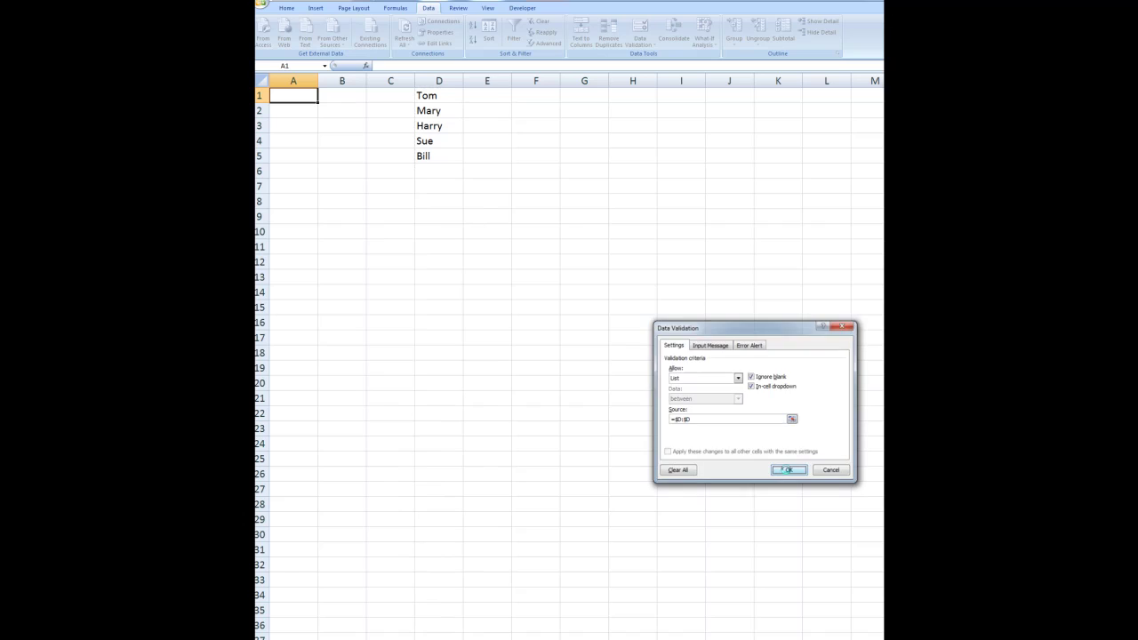
# Choose Harry from A1's drop-down, then add Margaret in D6 and William in D7.
pyautogui.click(322, 98)
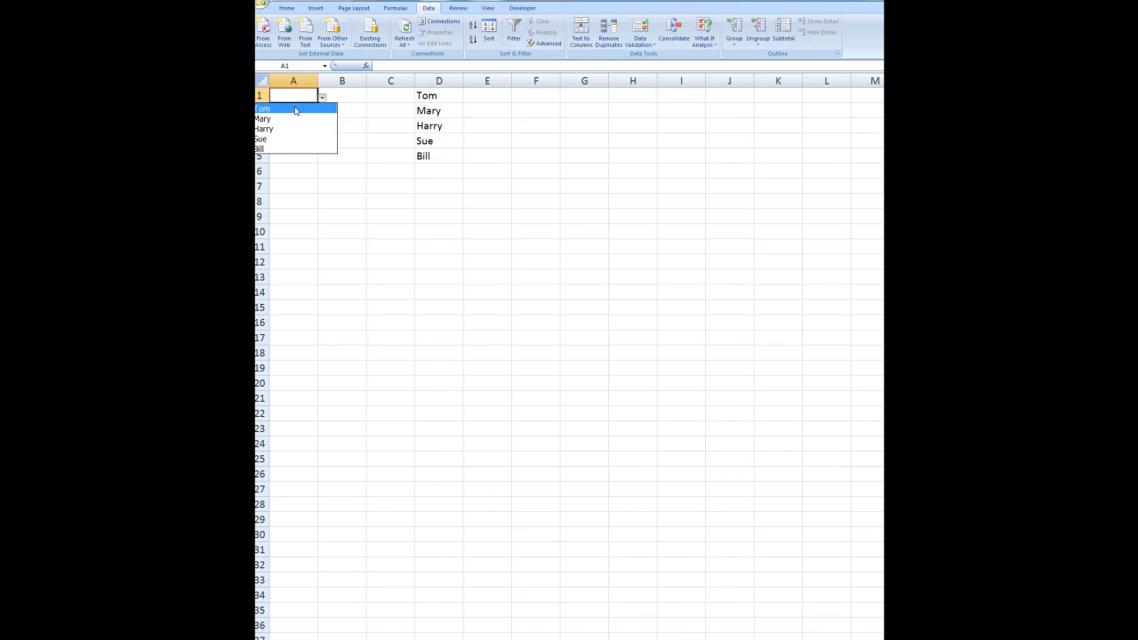
pyautogui.click(276, 128)
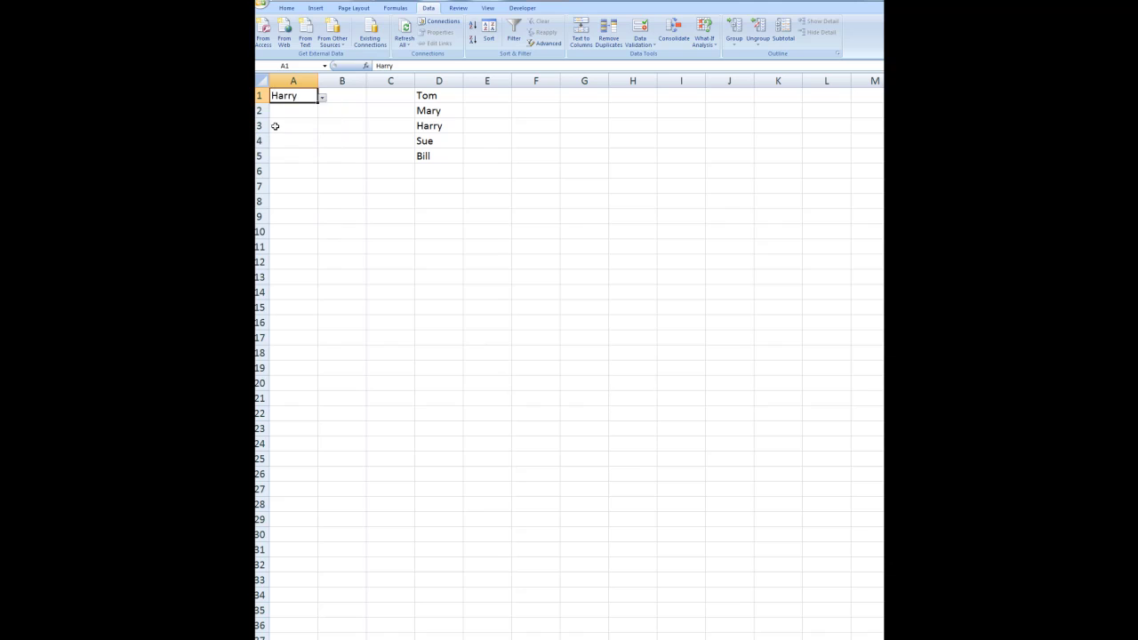
pyautogui.click(429, 173)
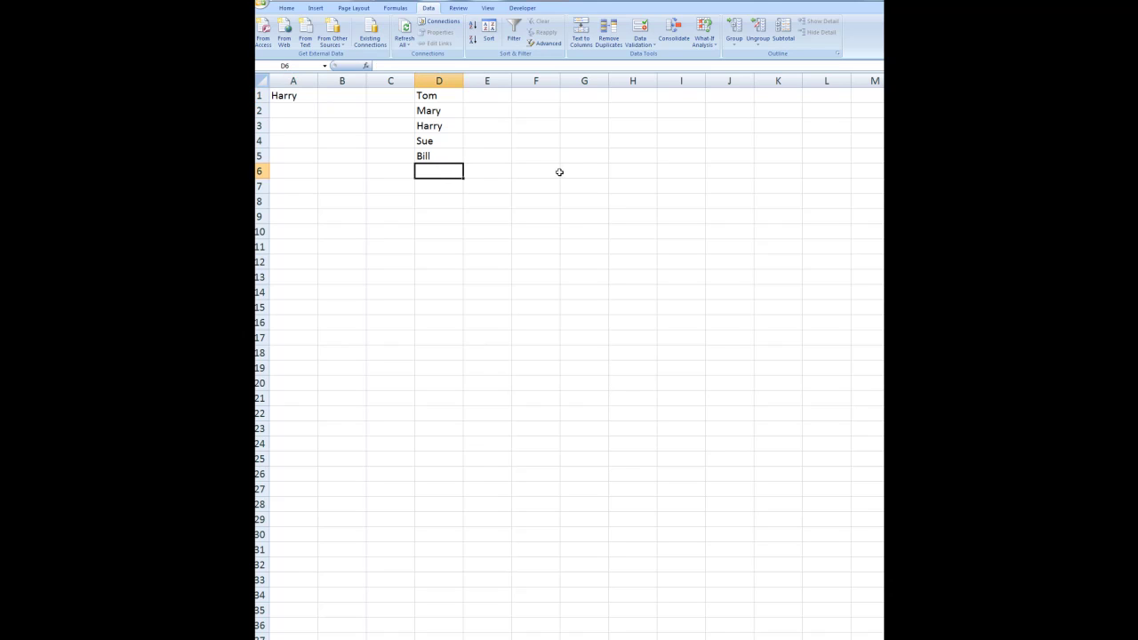
pyautogui.write('Margare')
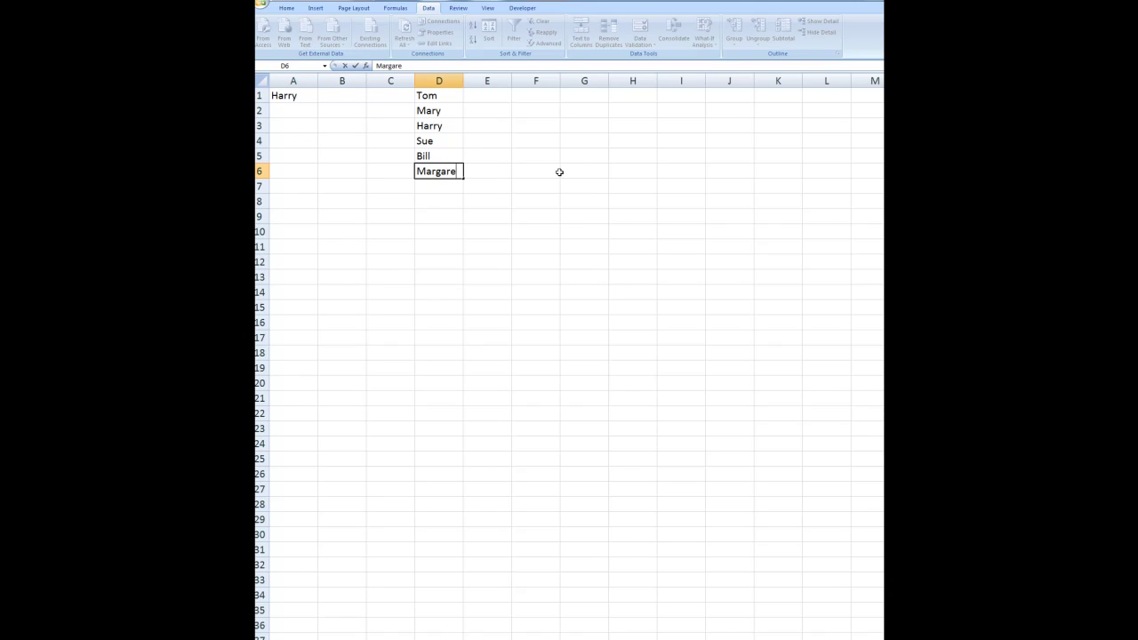
pyautogui.write('t')
pyautogui.press('Return')
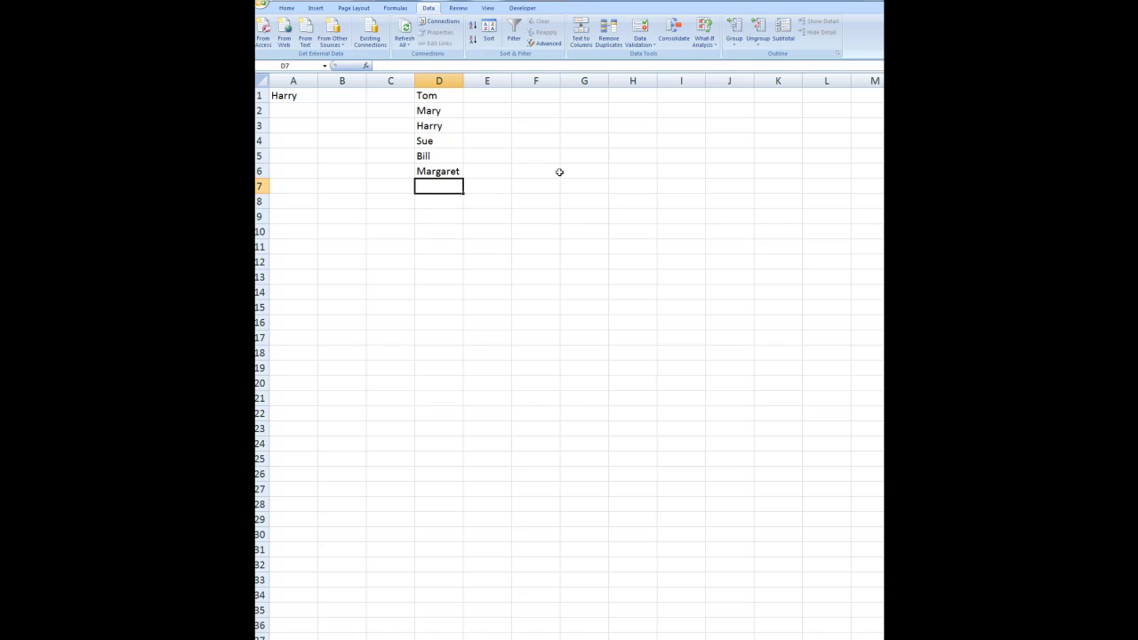
pyautogui.write('William')
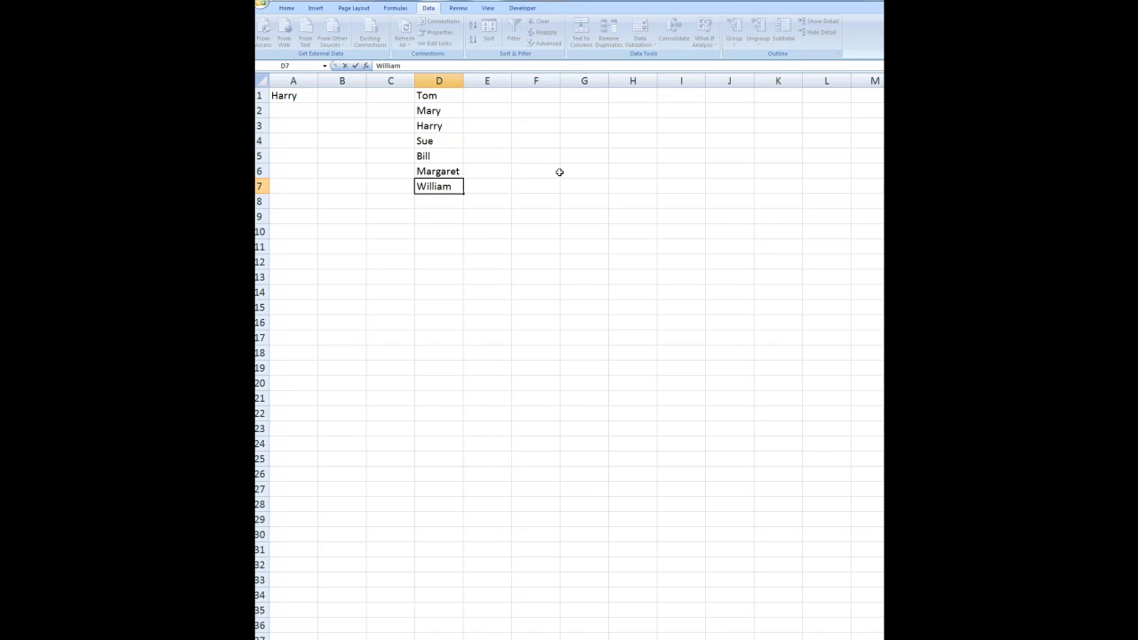
pyautogui.press('Return')
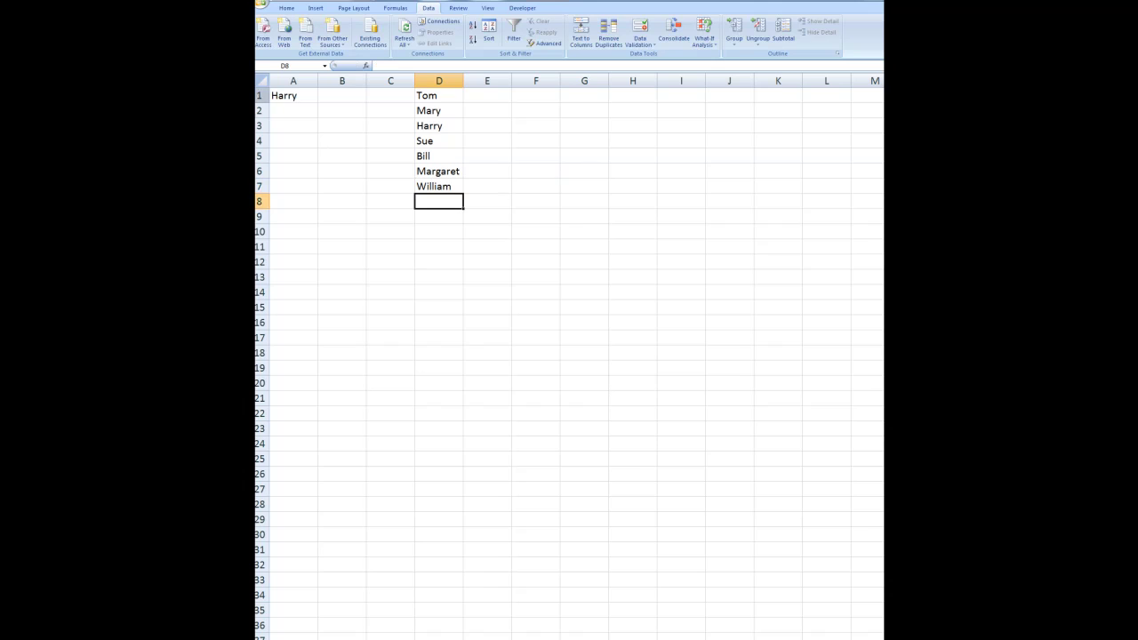
# Reopen A1's drop-down to confirm the new names appear, then close it without choosing.
pyautogui.click(293, 99)
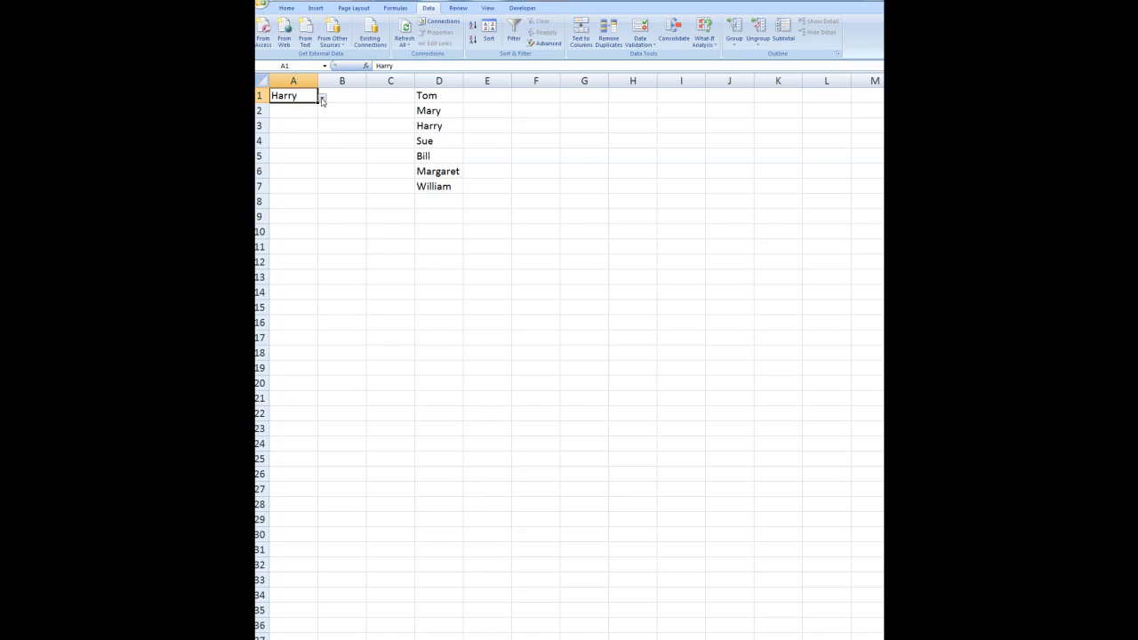
pyautogui.click(322, 97)
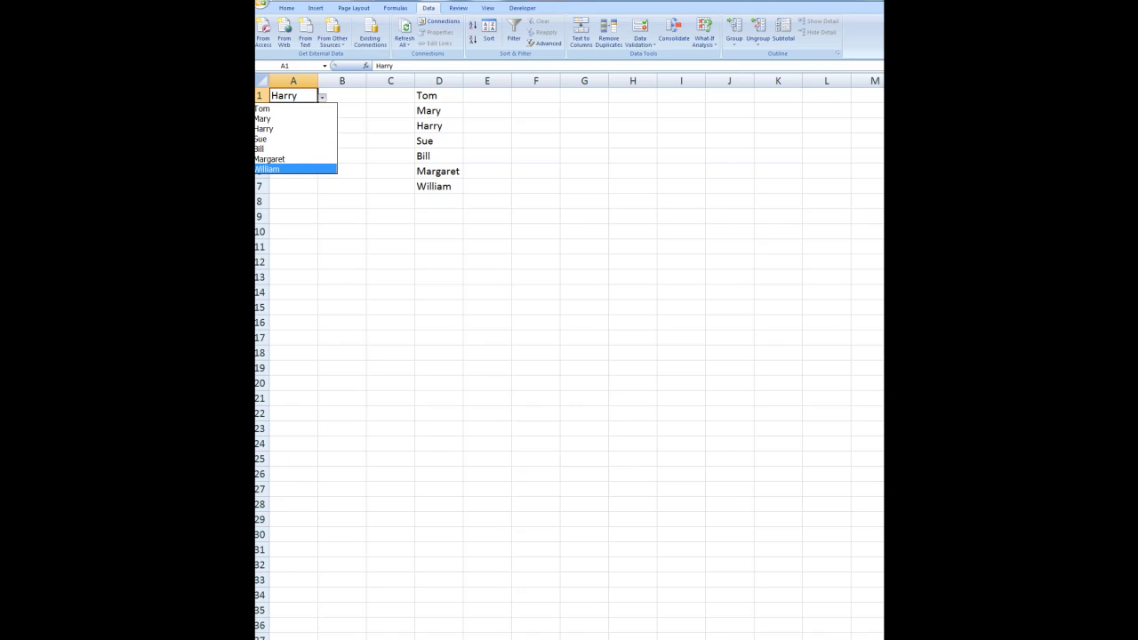
pyautogui.press('Escape')
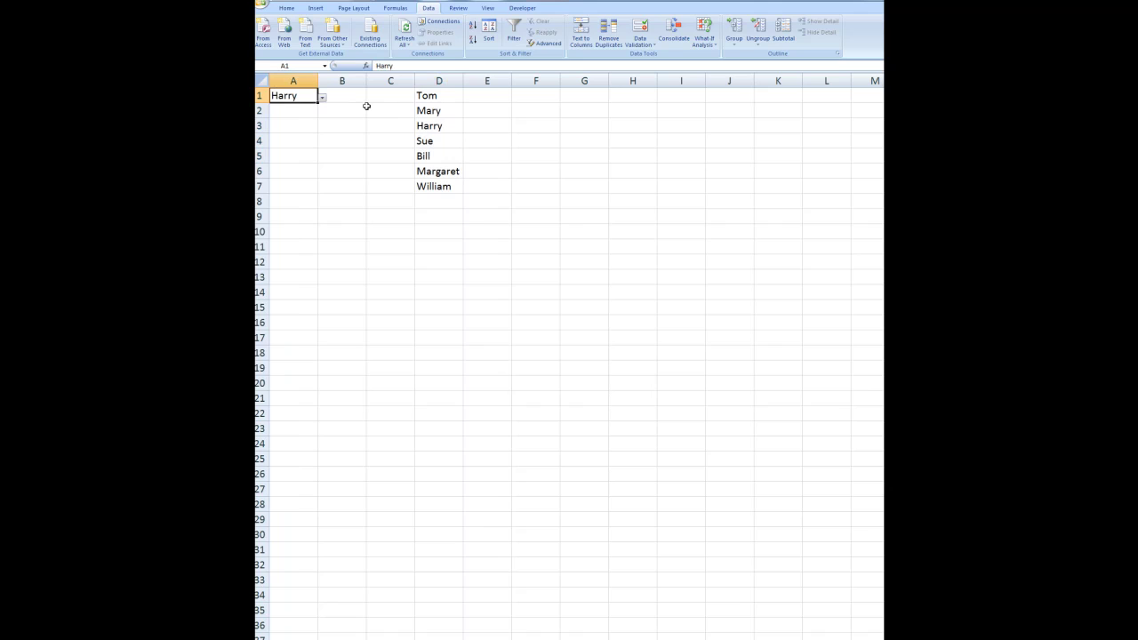
# Give cell F1 a List validation drop-down sourced from Sheet2 column D (=sheet2!$d:$d).
pyautogui.click(536, 95)
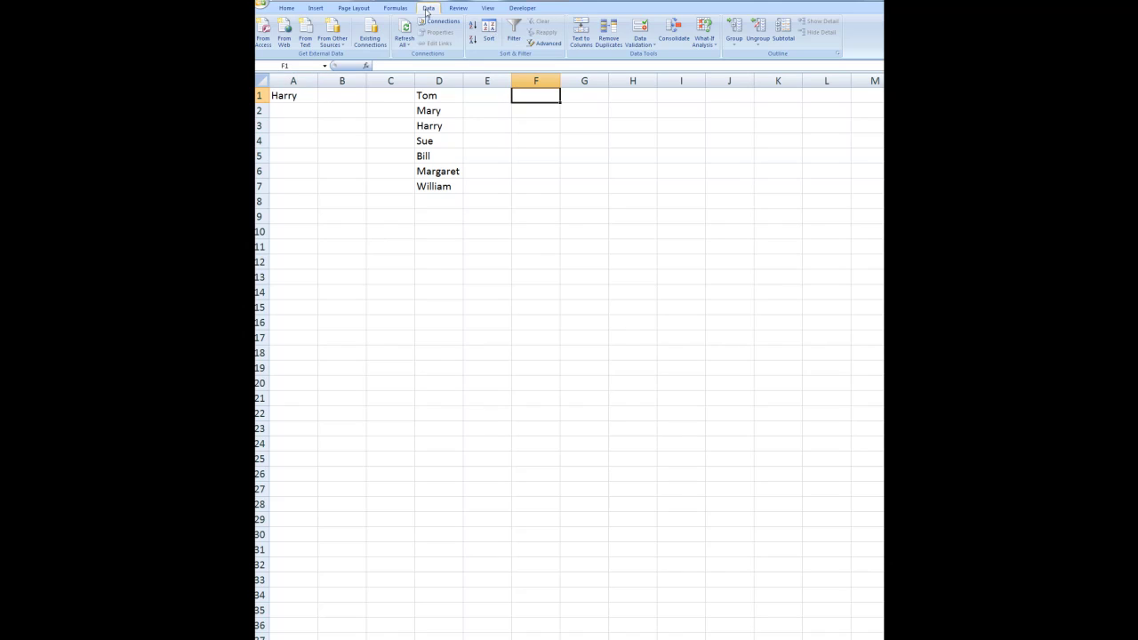
pyautogui.click(641, 27)
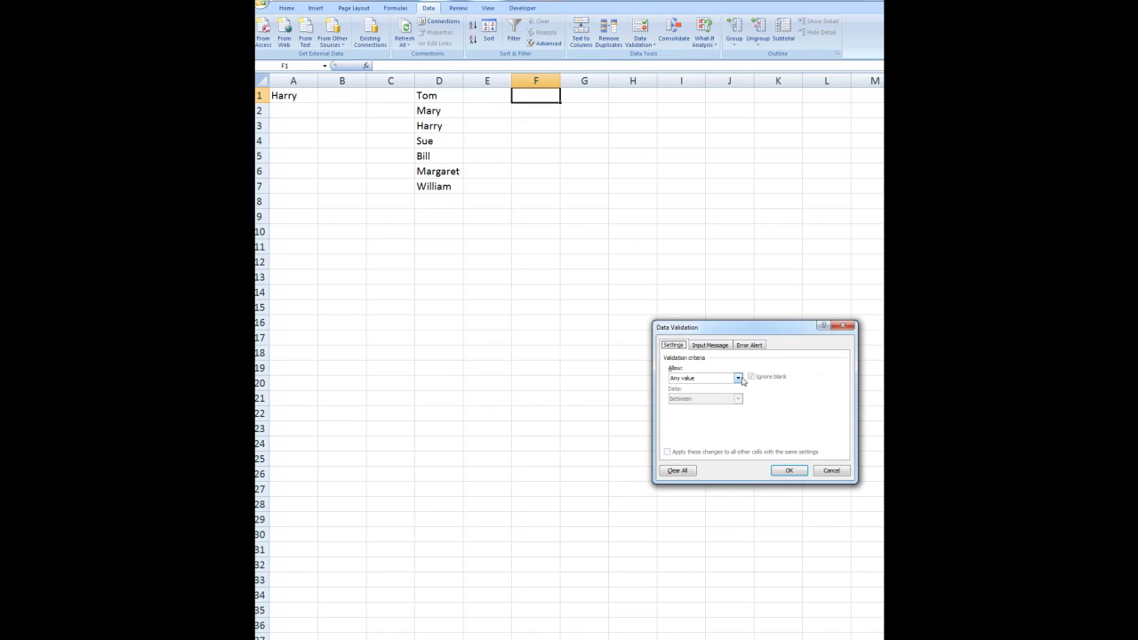
pyautogui.click(738, 378)
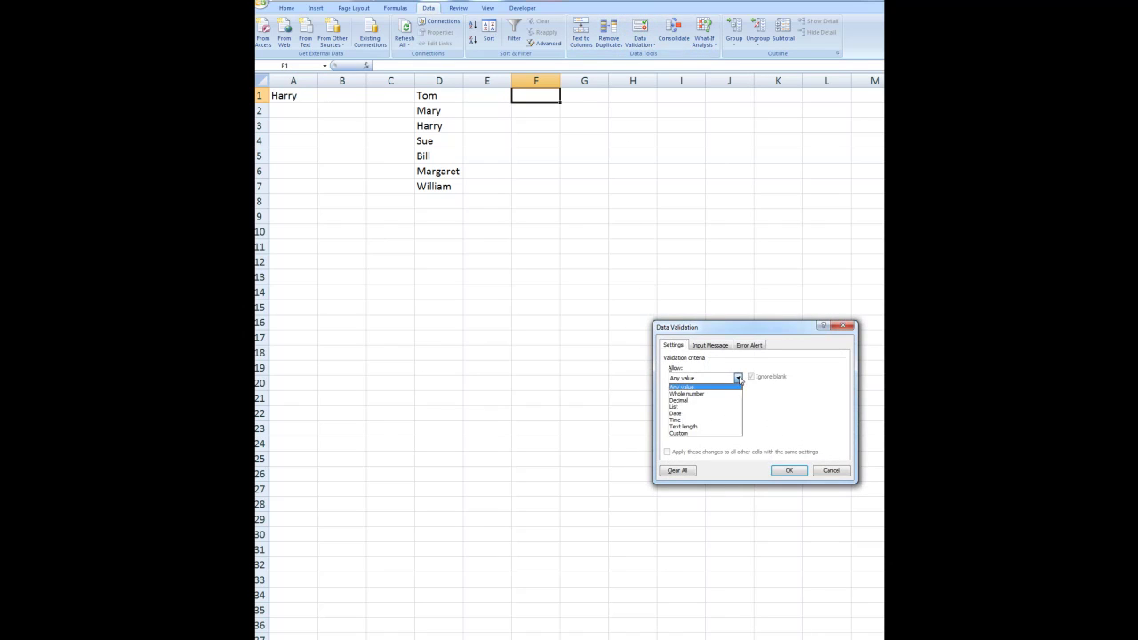
pyautogui.click(703, 408)
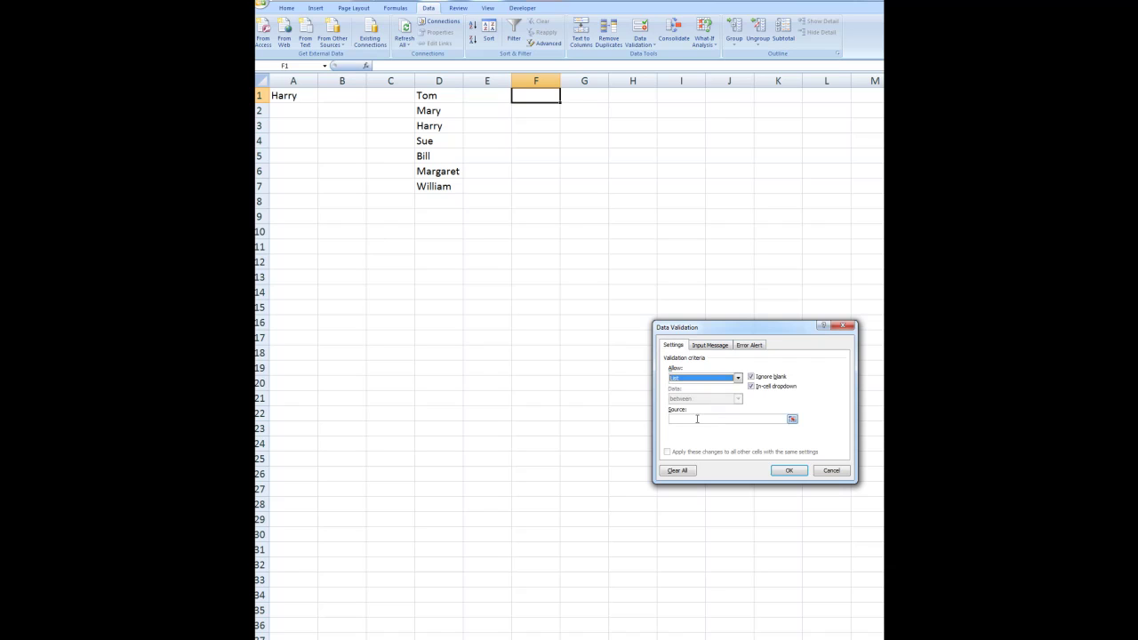
pyautogui.click(697, 418)
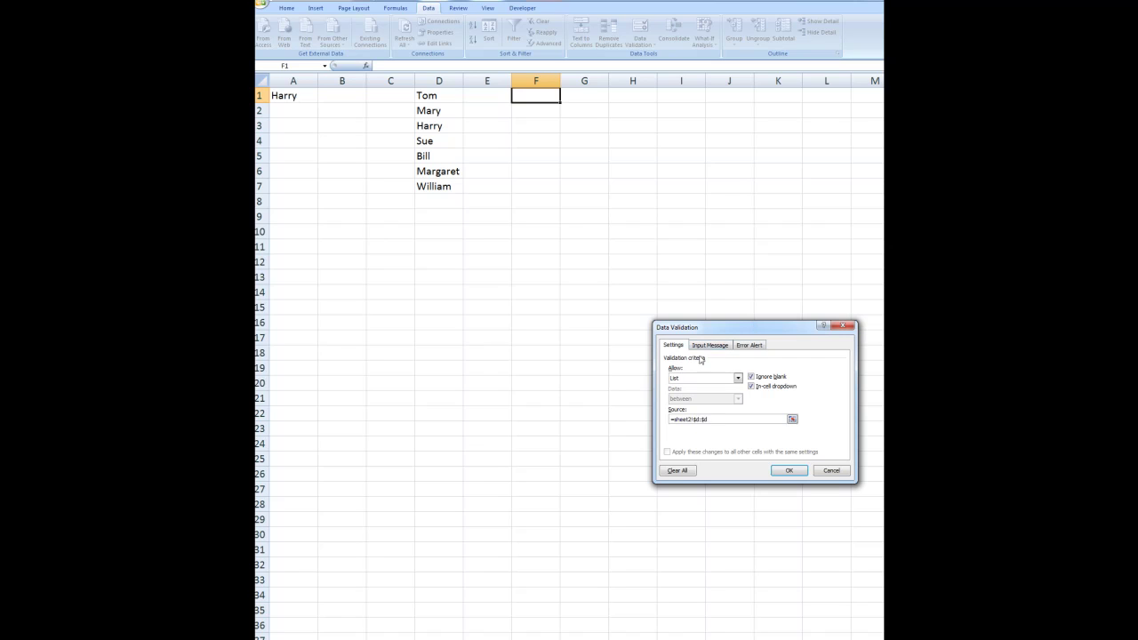
pyautogui.click(788, 472)
# Choose Tom from F1's drop-down list.
pyautogui.click(565, 98)
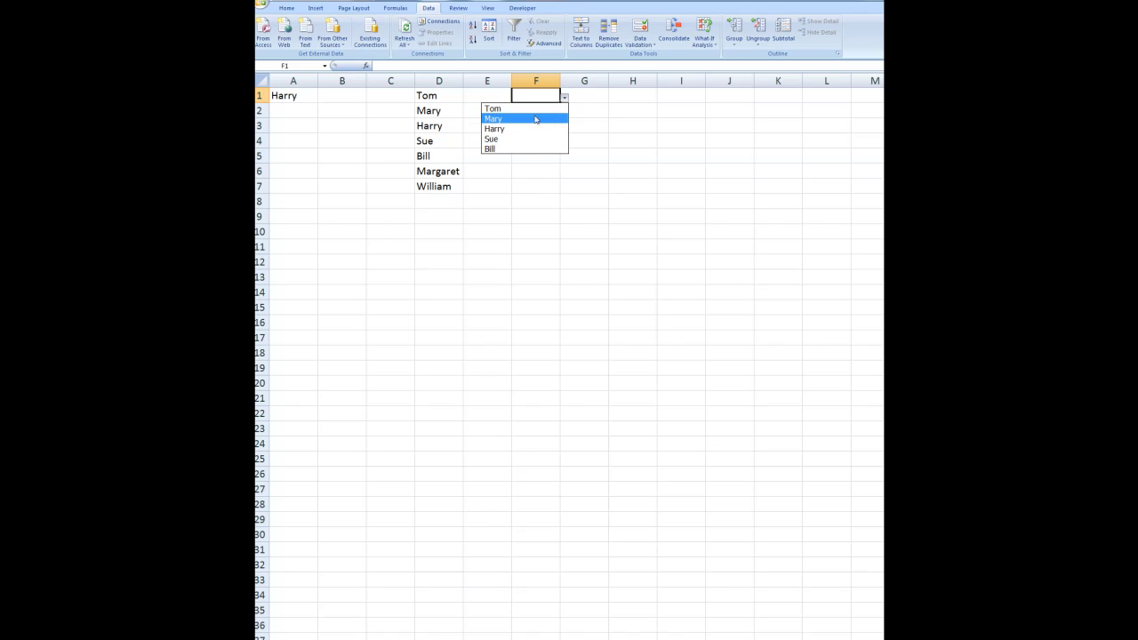
pyautogui.click(531, 109)
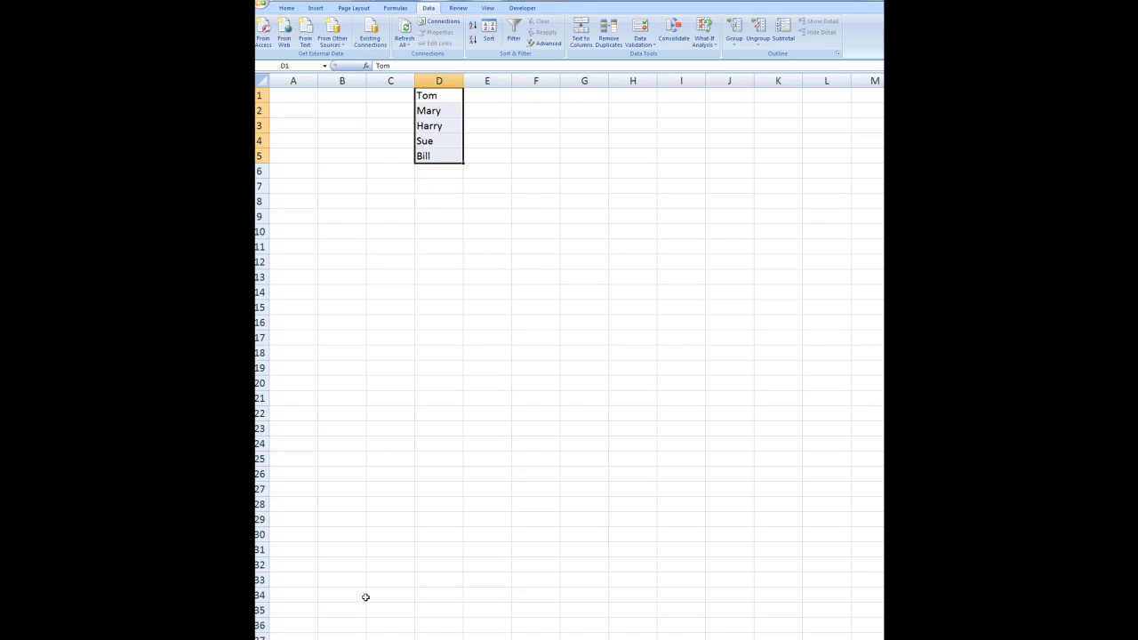
# On Sheet2, add Margaret in D6 and William in D7.
pyautogui.click(440, 172)
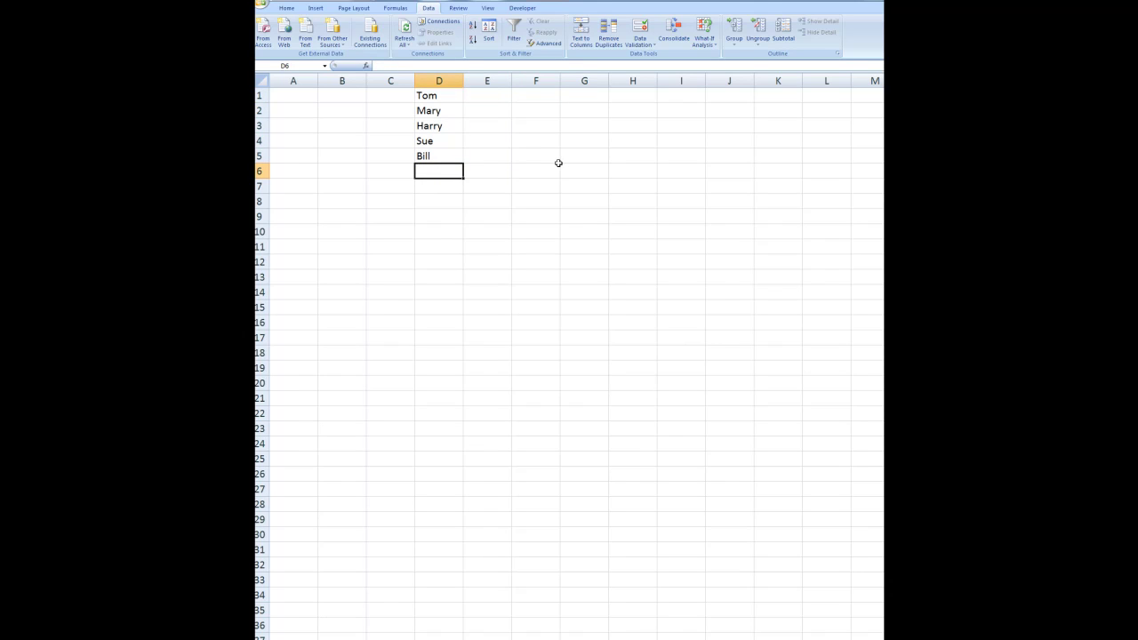
pyautogui.write('Margar')
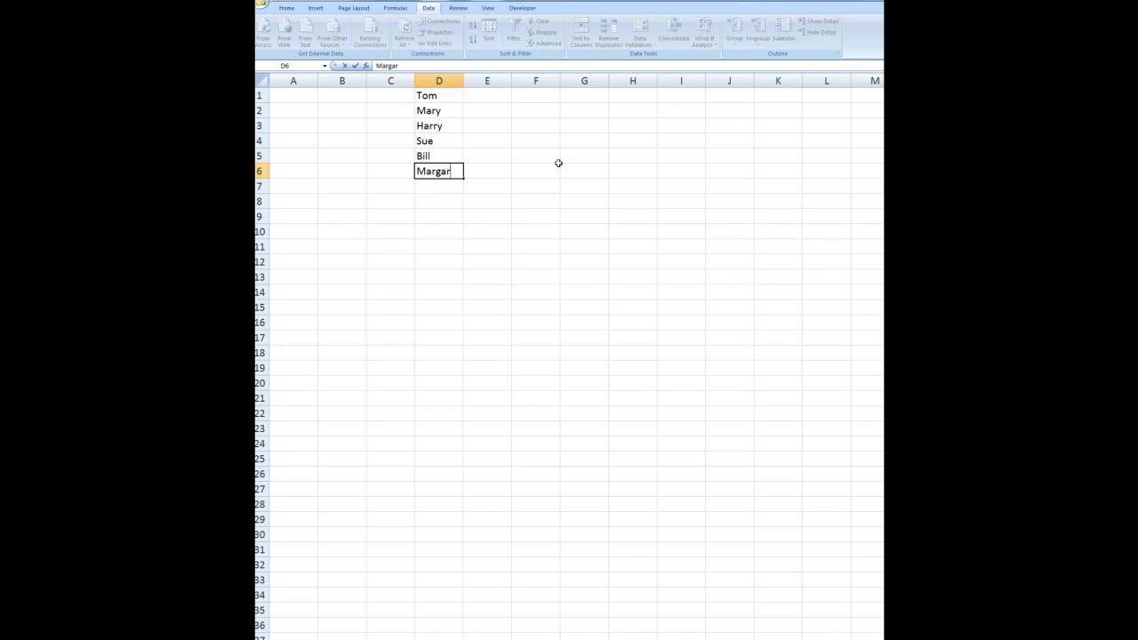
pyautogui.write('et')
pyautogui.press('Return')
pyautogui.write('Willi')
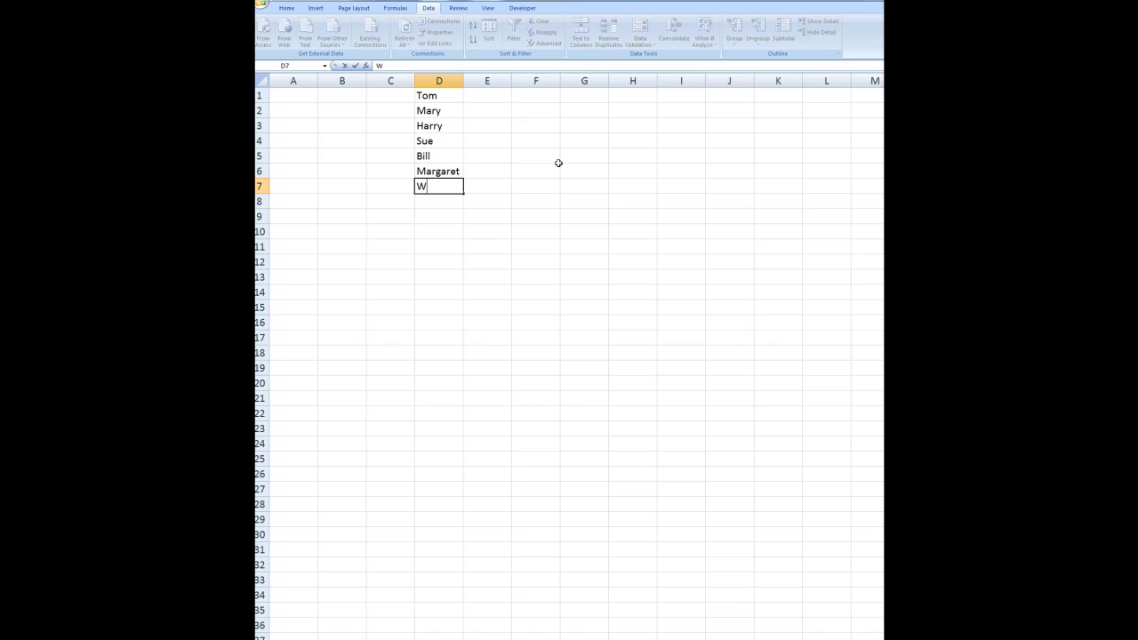
pyautogui.write('am')
pyautogui.press('Return')
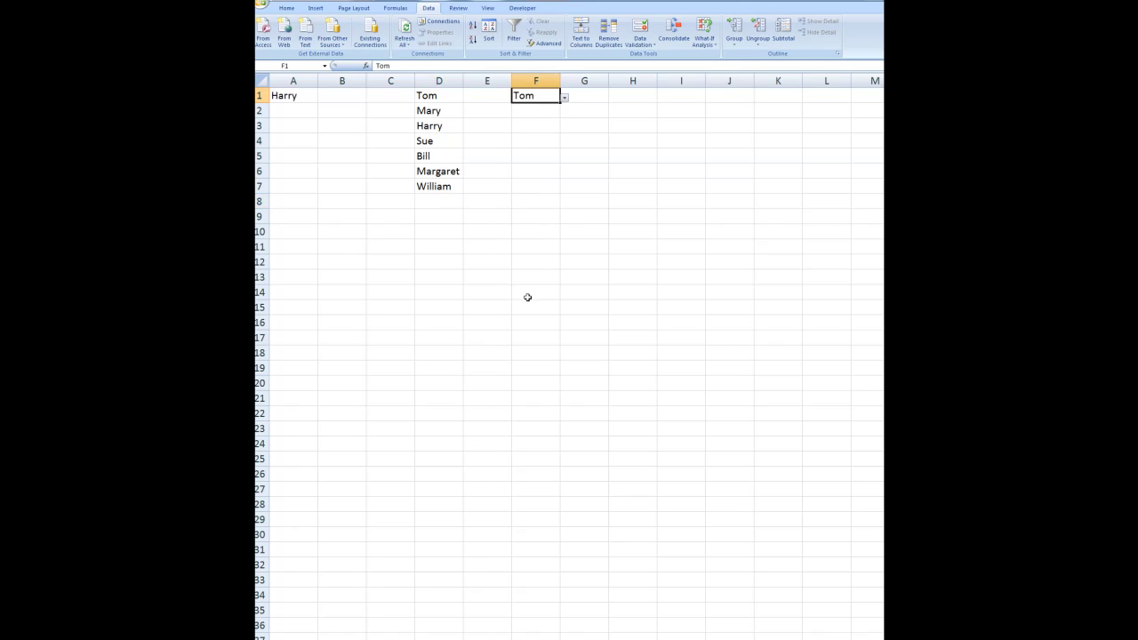
# Pick William from F1's grown drop-down and reopen its Data Validation settings.
pyautogui.click(564, 98)
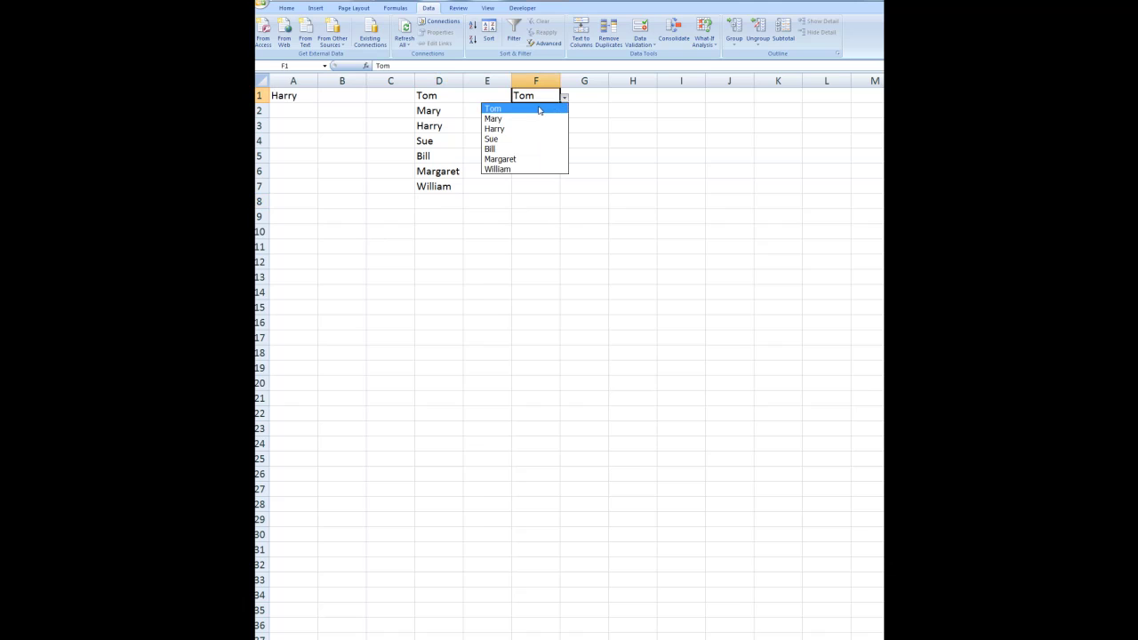
pyautogui.click(522, 169)
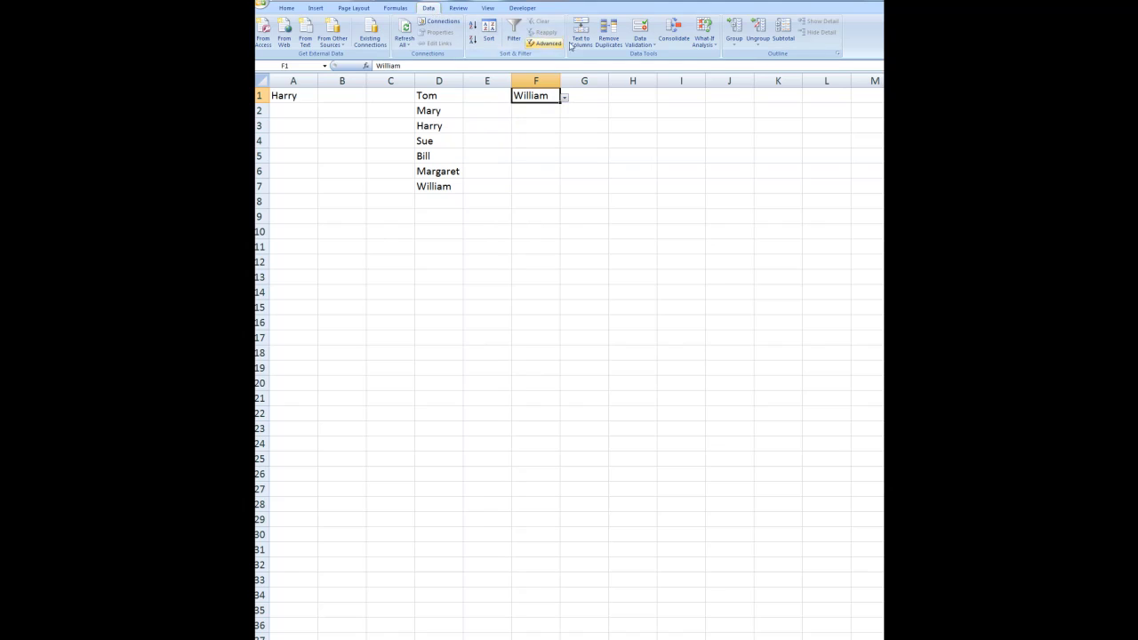
pyautogui.click(640, 31)
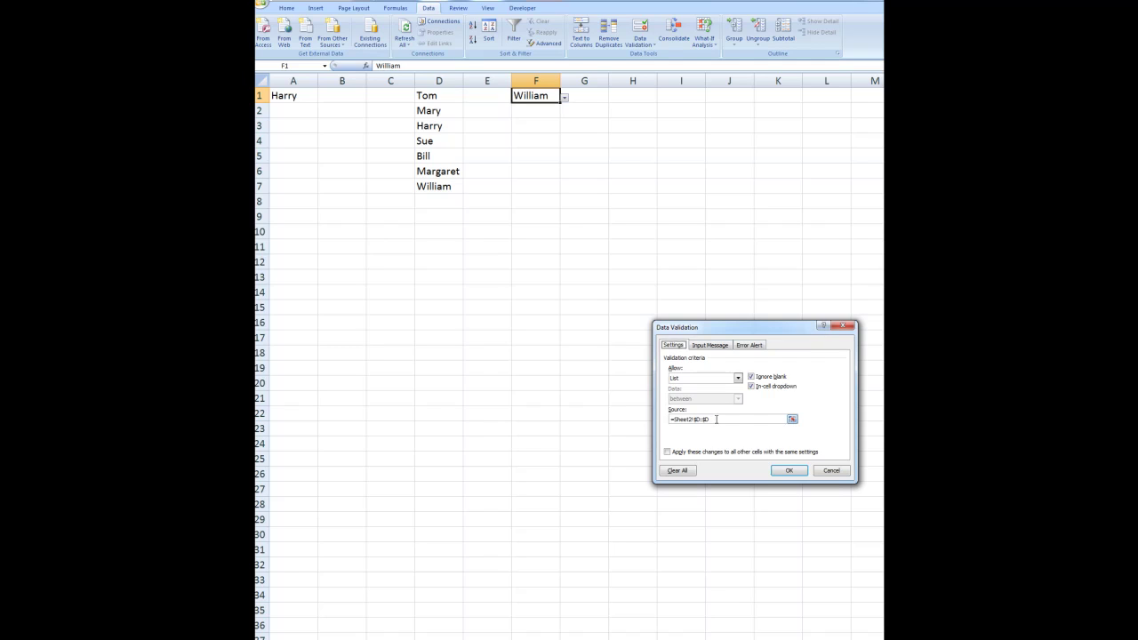
# Cancel the Data Validation dialog, leaving F1's settings unchanged.
pyautogui.click(826, 474)
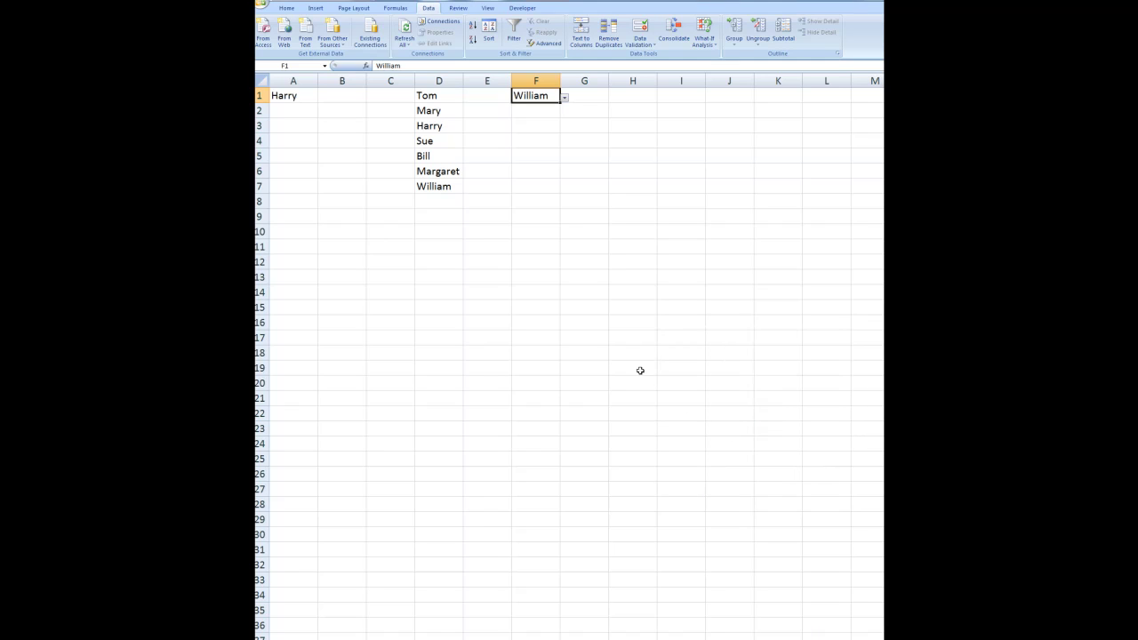